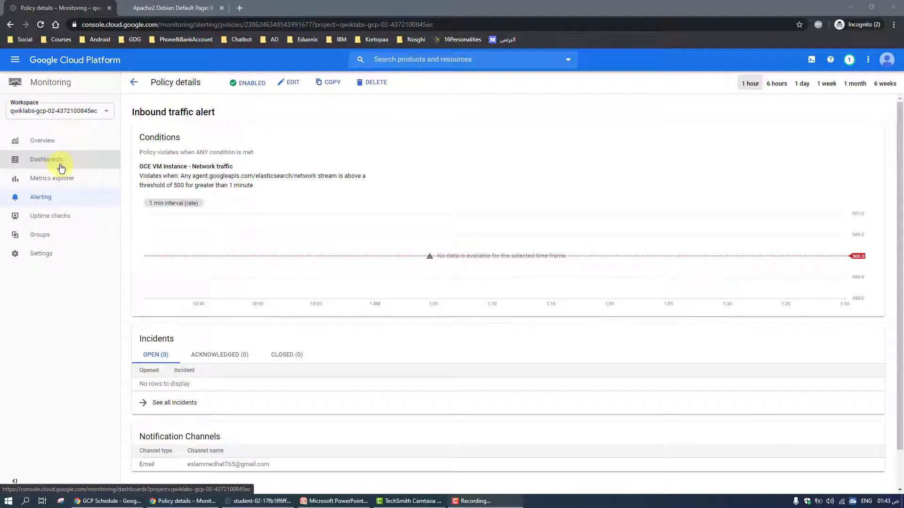
- Create a new monitoring dashboard named "Cloud Monitoring Lamp Dashboard"
click(99, 160)
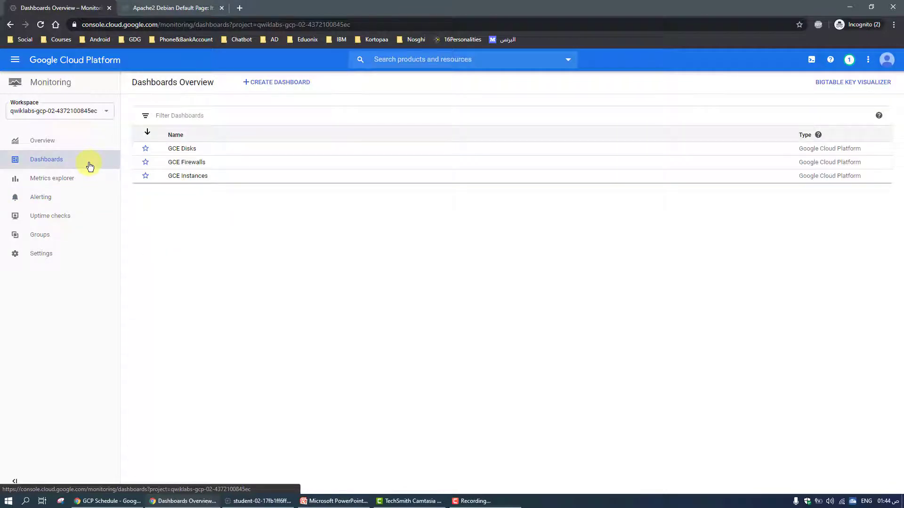
click(285, 90)
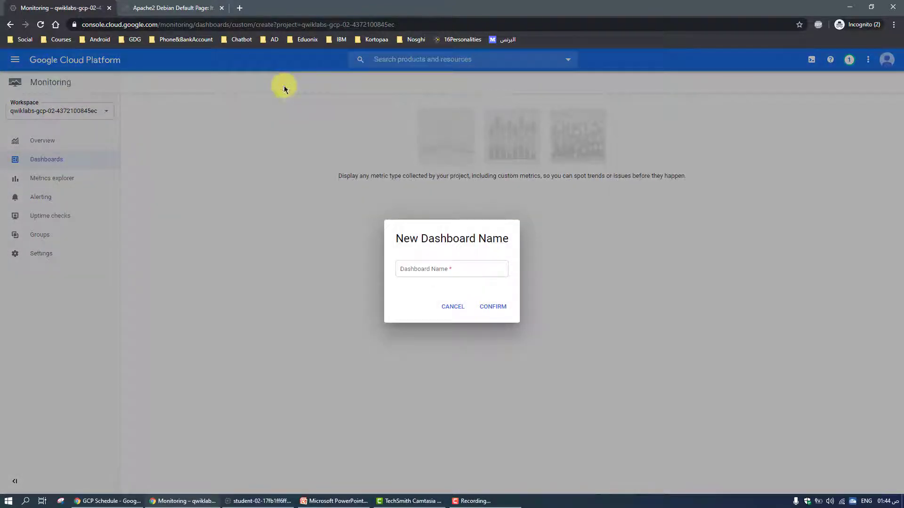
click(412, 267)
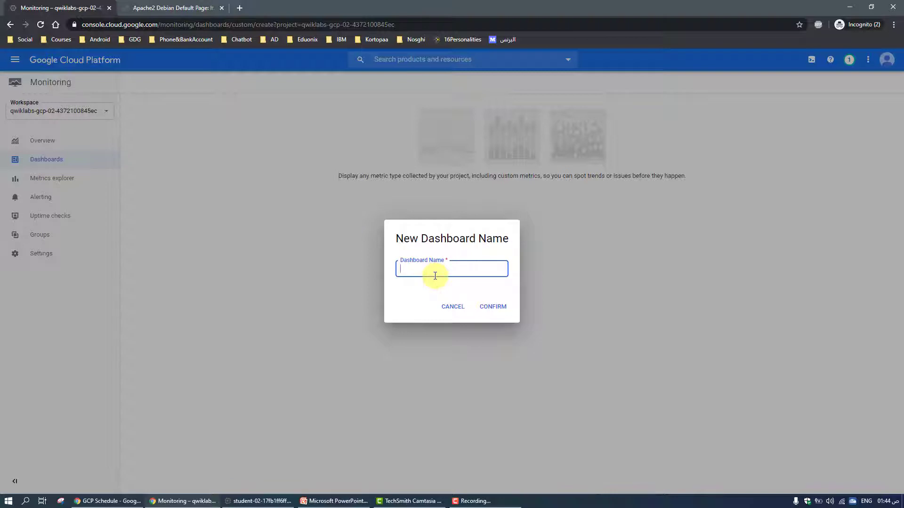
text(Cloud Mon)
text(itoring )
text(Lamp Da)
text(shboard)
click(494, 308)
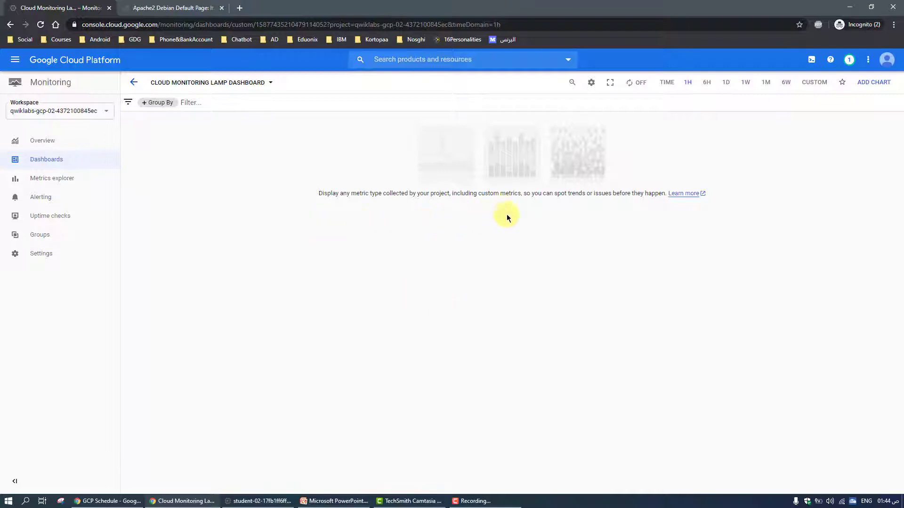
- Start a new line chart on the dashboard and title it "CPU Load"
click(877, 83)
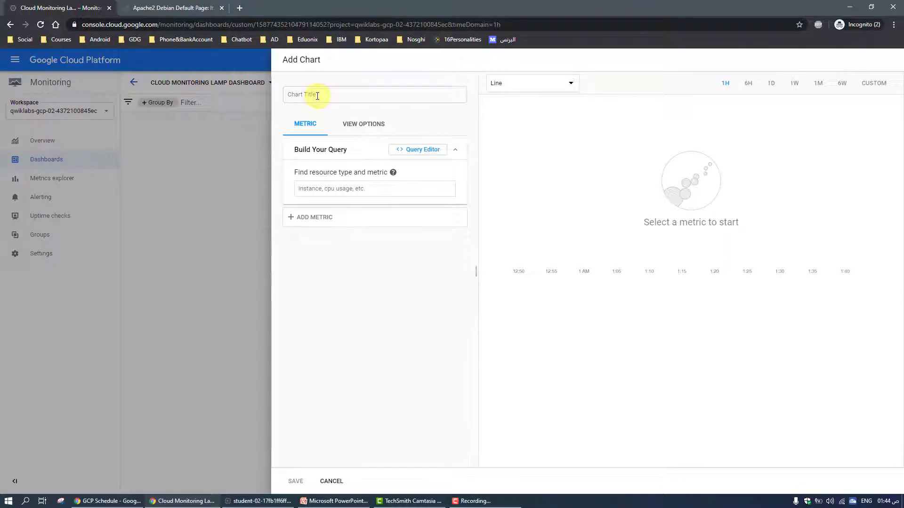
click(317, 95)
text(CPU LOAD)
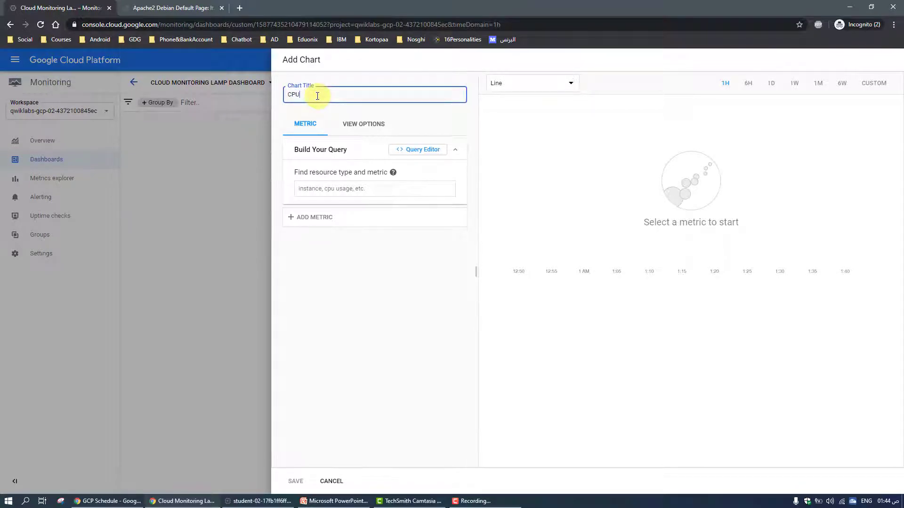
key(BackSpace)
key(BackSpace)
text(oad)
- Assign the CPU load (1m) metric with the GCE VM Instance resource type to the chart and save it
click(294, 177)
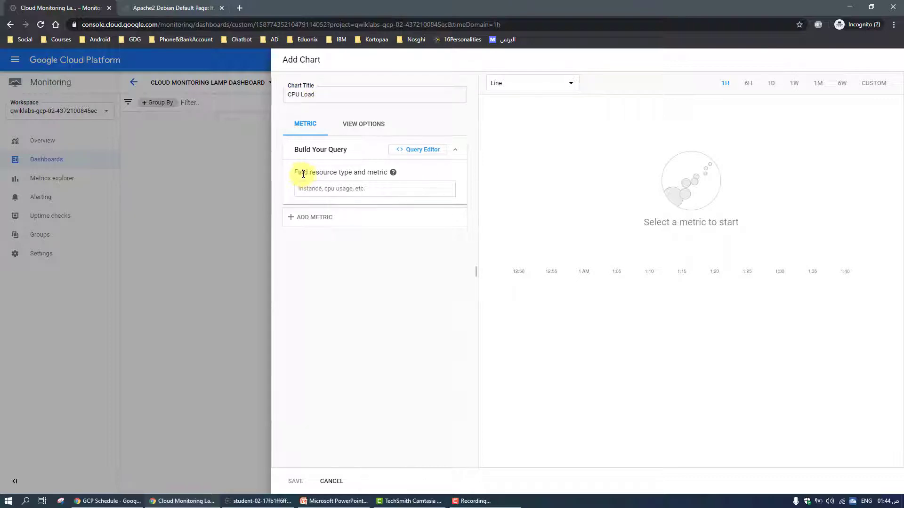
click(308, 187)
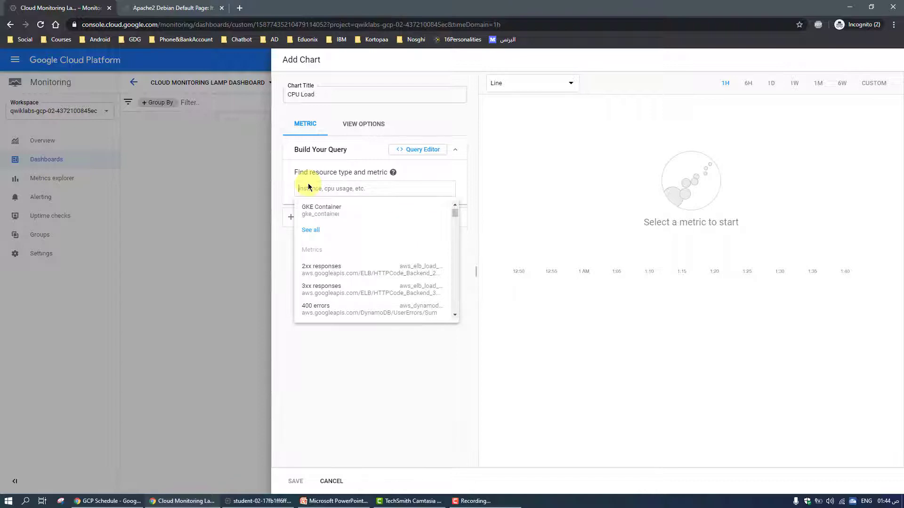
text(CPU Load)
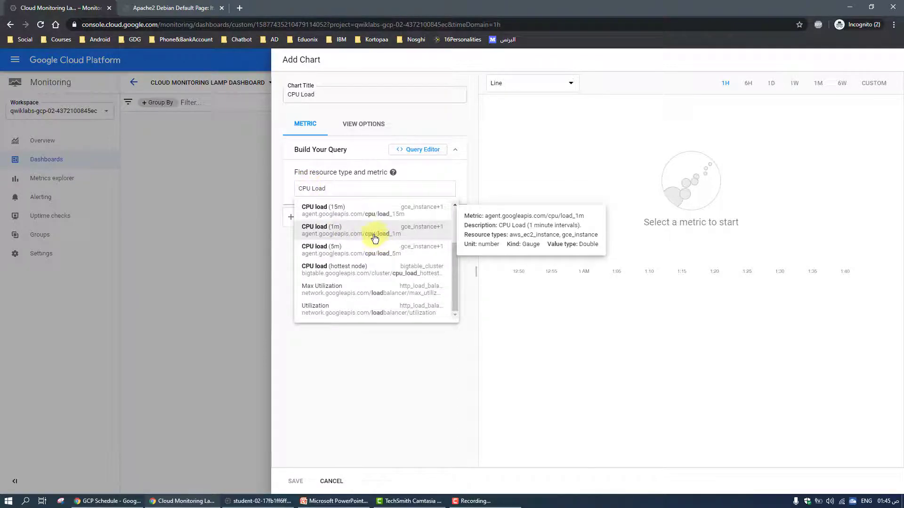
click(370, 232)
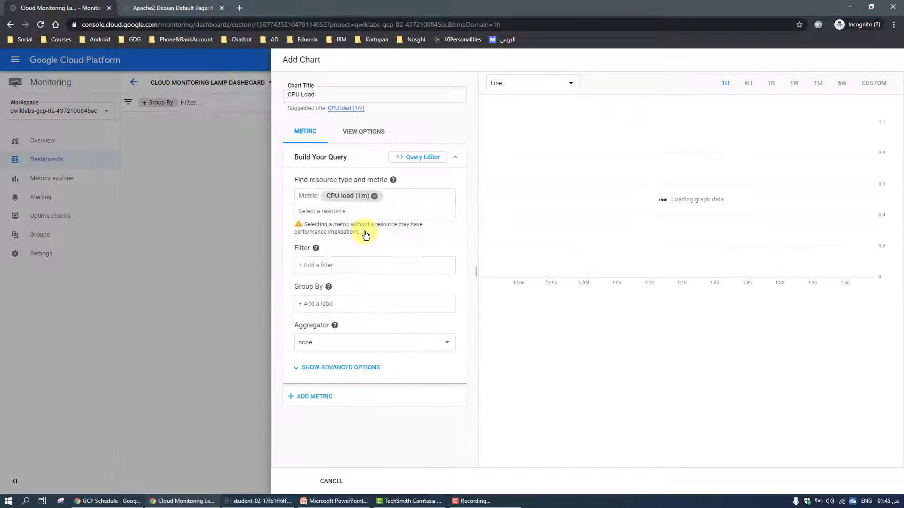
mouse_move(333, 255)
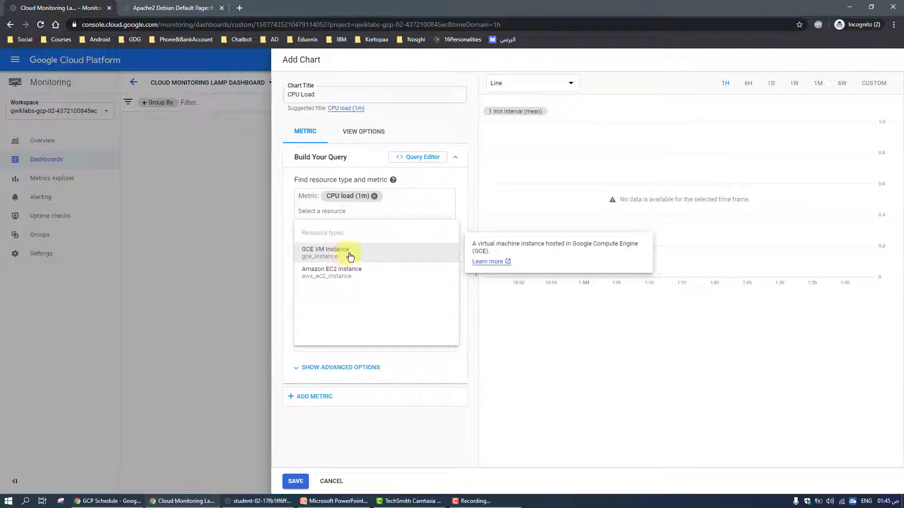
click(343, 255)
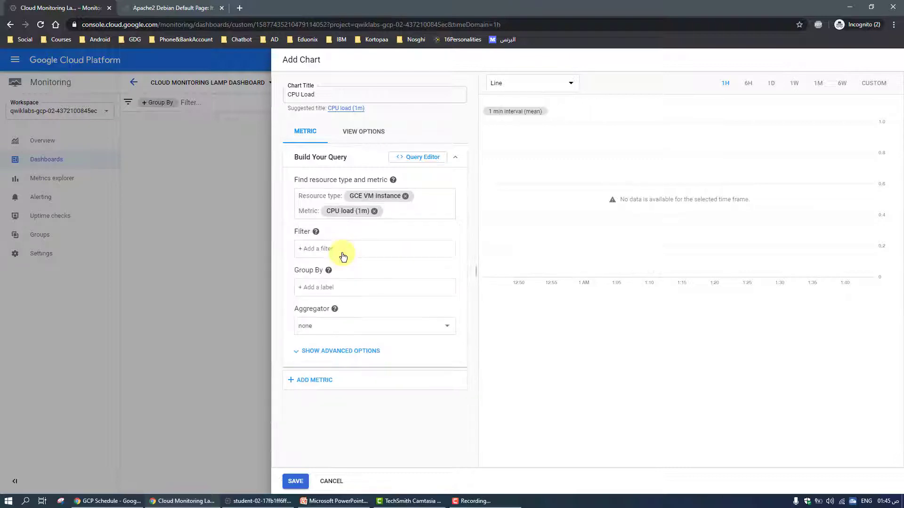
click(335, 309)
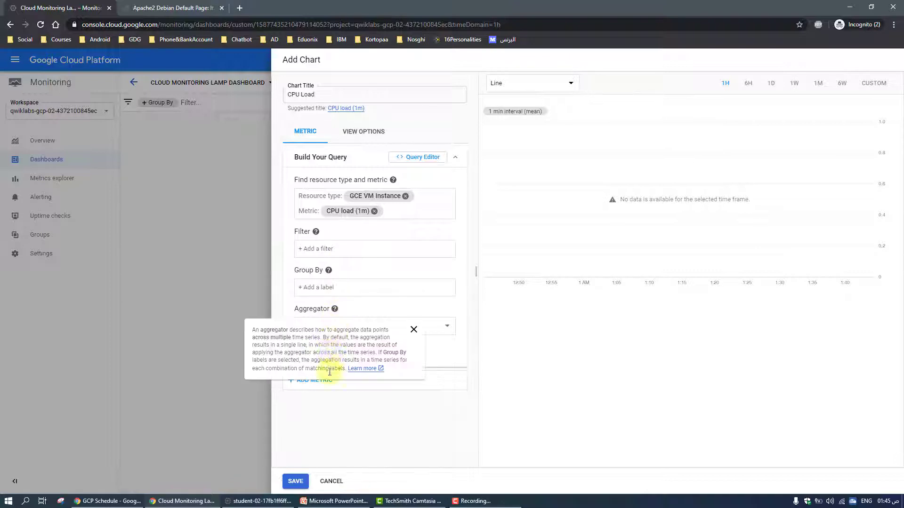
click(295, 481)
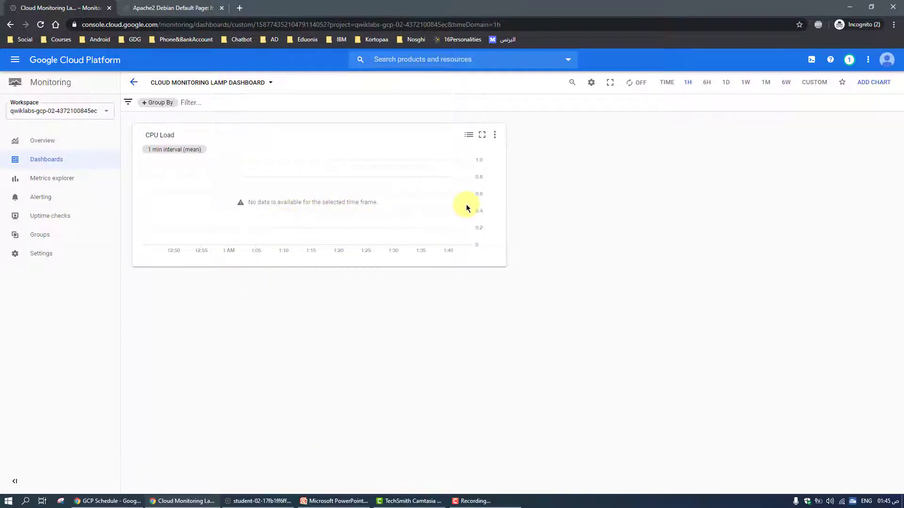
- Start a second chart on the dashboard and title it "Received Packets"
click(883, 85)
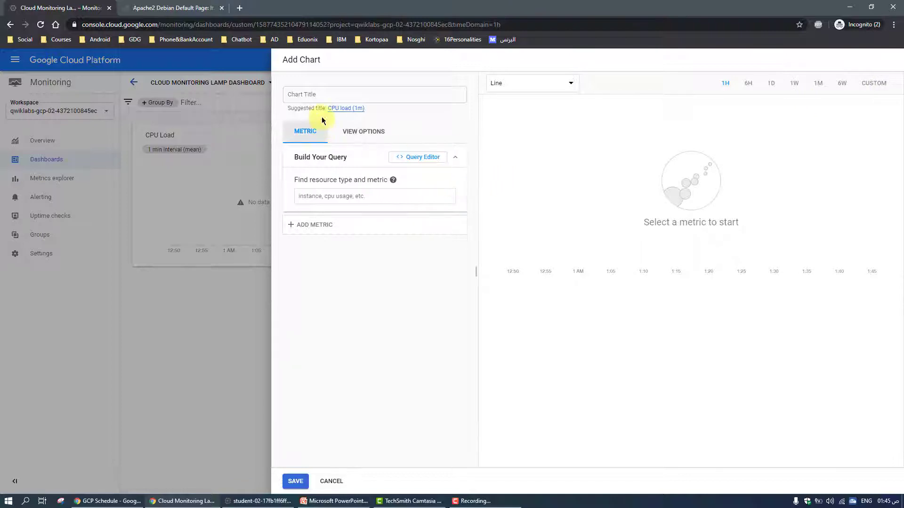
click(317, 93)
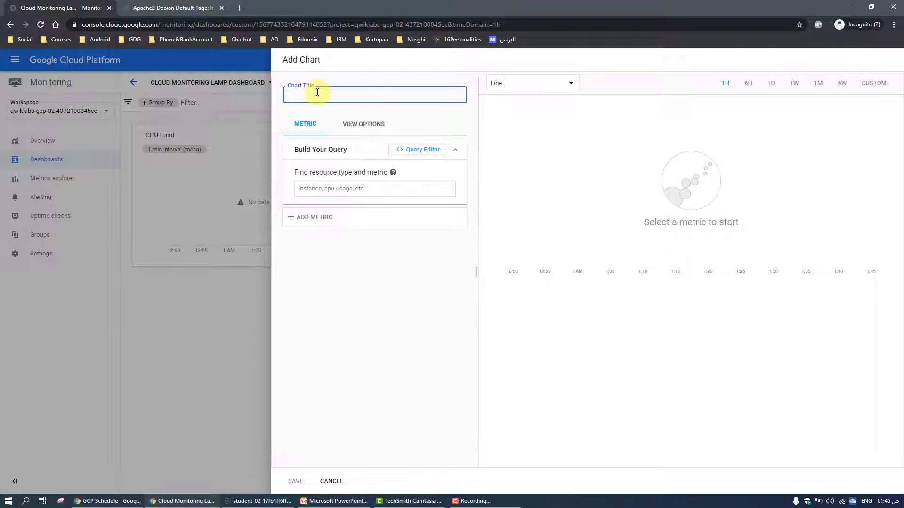
text(Received Packets)
- Search for network metrics, assign the GCE VM Instance Received packets metric to the chart, and save it
click(350, 191)
text(Network)
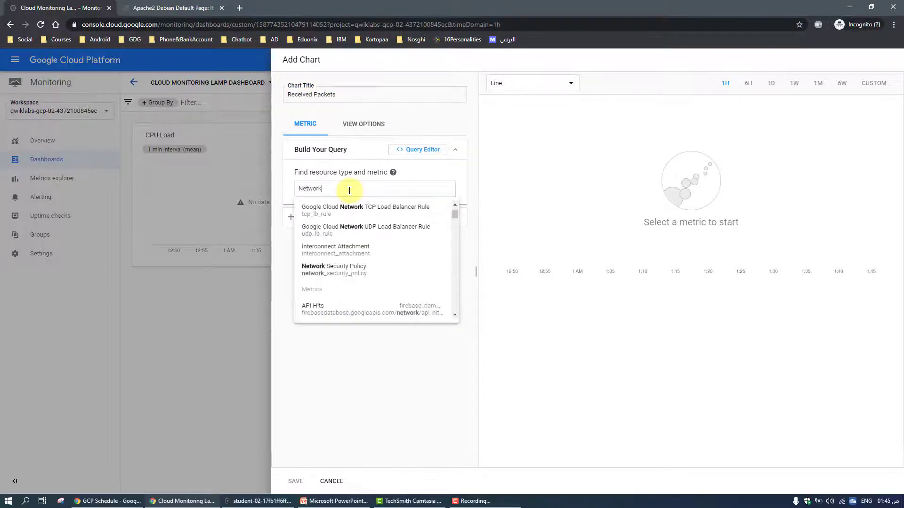
scroll(383, 268, down, 8)
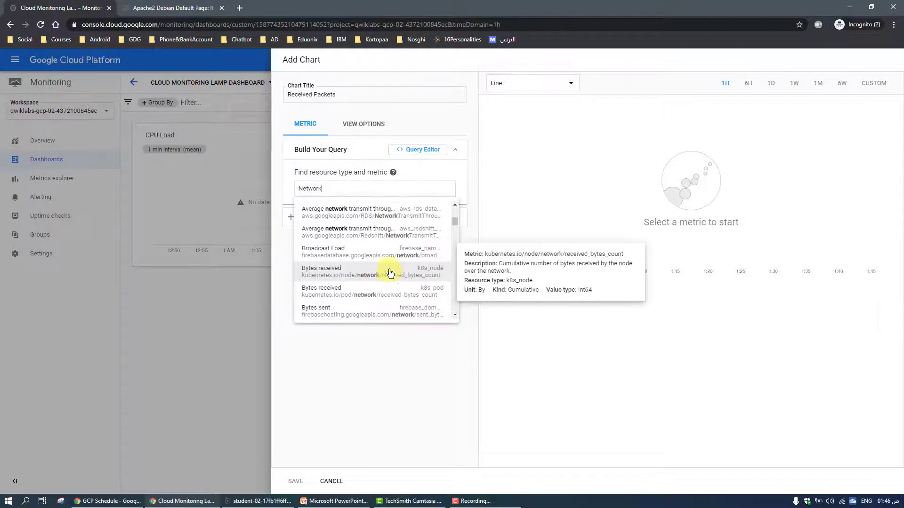
scroll(391, 268, down, 2)
scroll(391, 265, down, 2)
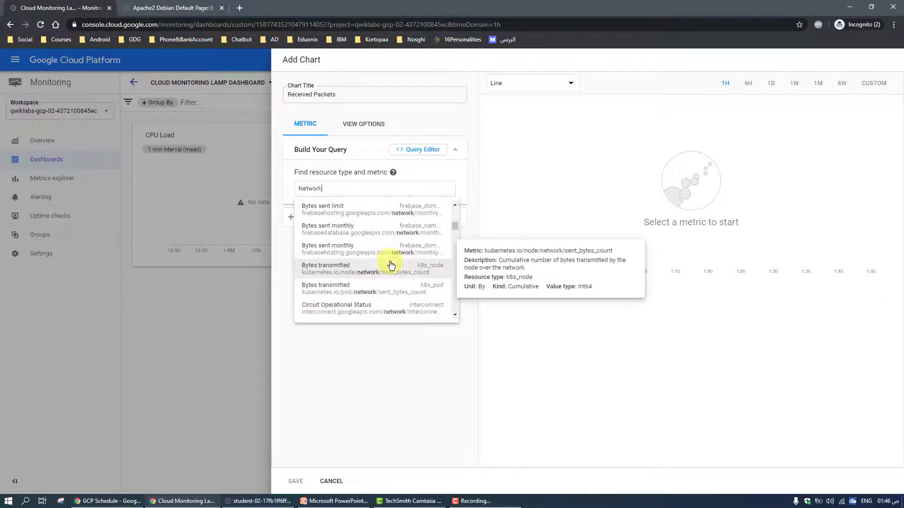
scroll(391, 265, down, 8)
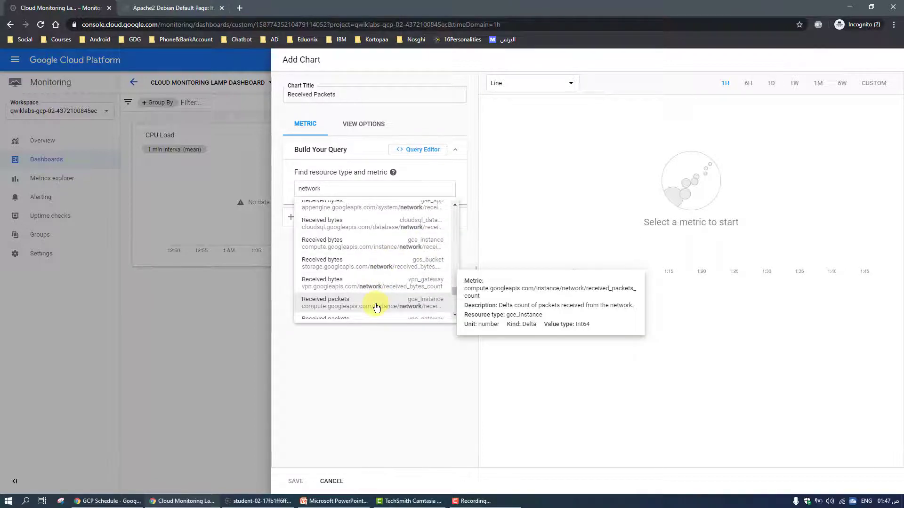
click(323, 306)
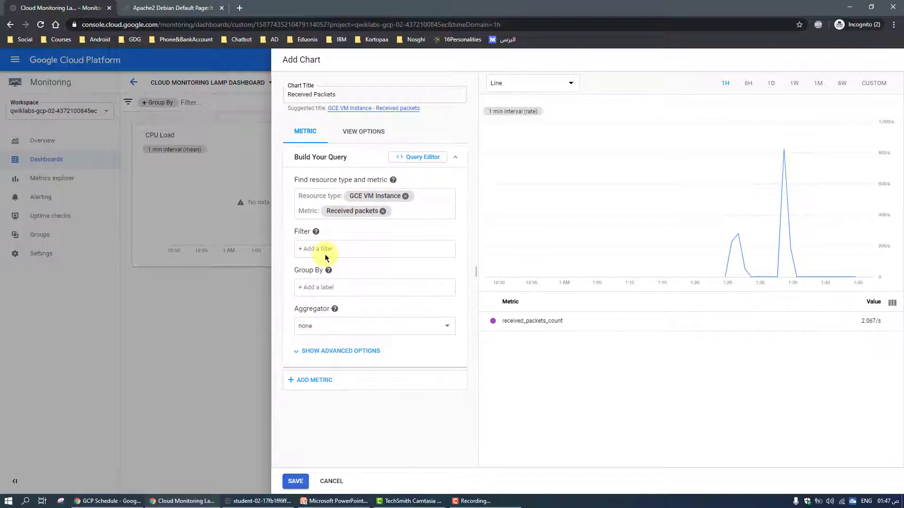
mouse_move(328, 270)
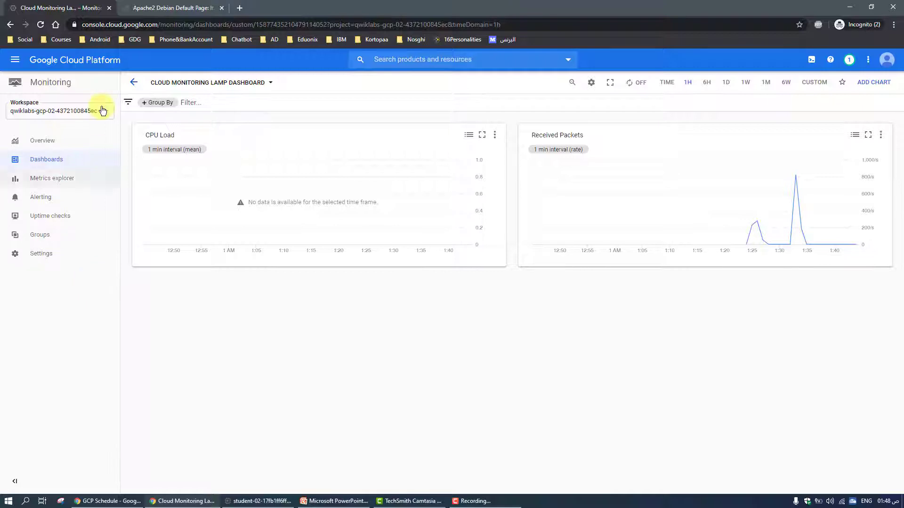
- Open the Logs Viewer of the Logging service for the current project
click(15, 63)
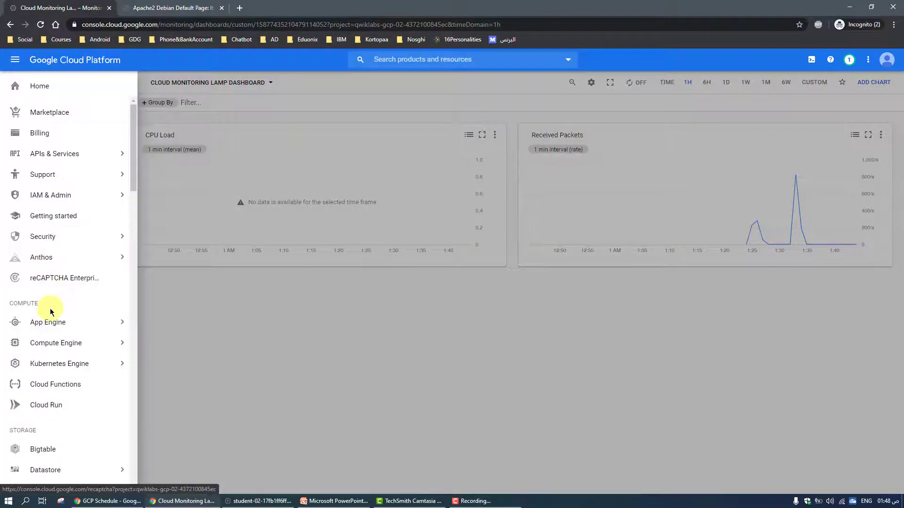
mouse_move(70, 238)
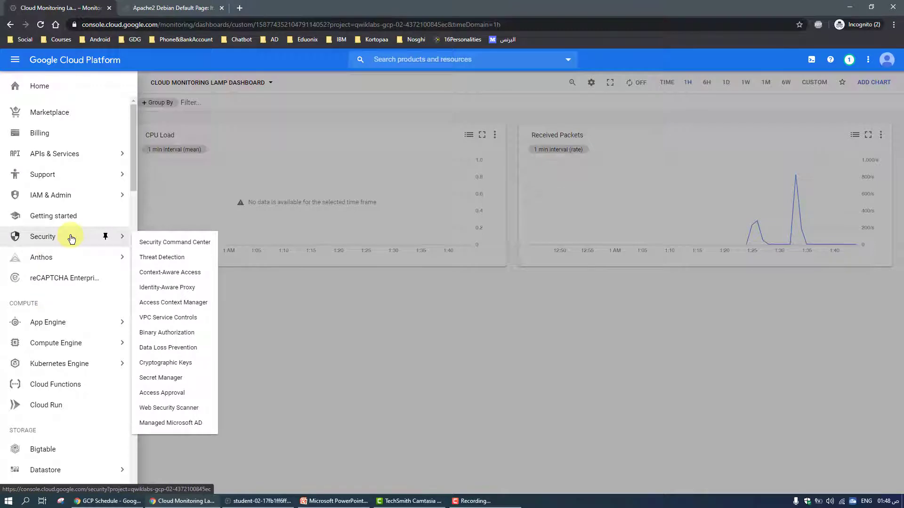
scroll(71, 238, down, 5)
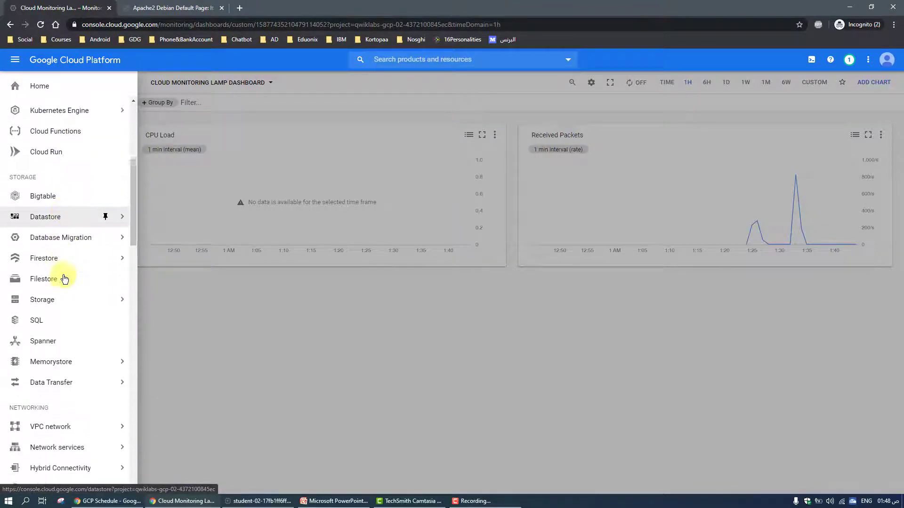
scroll(65, 279, down, 6)
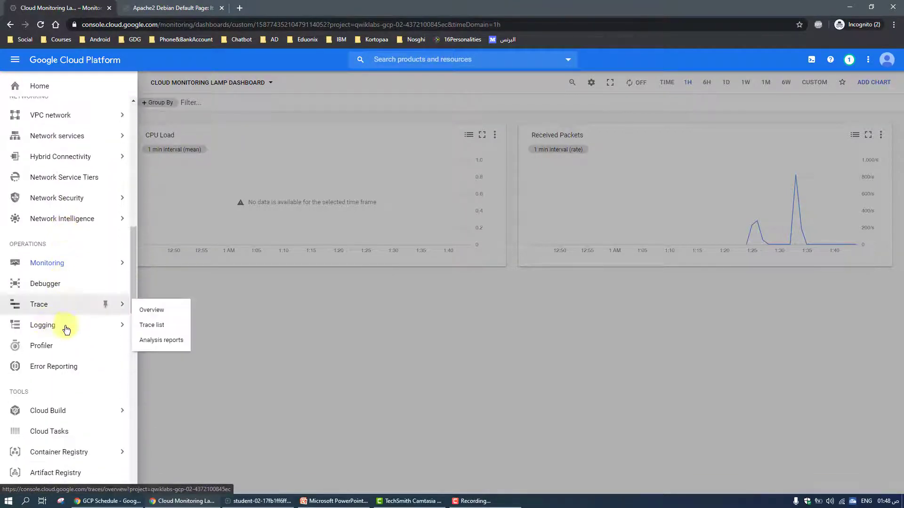
mouse_move(66, 329)
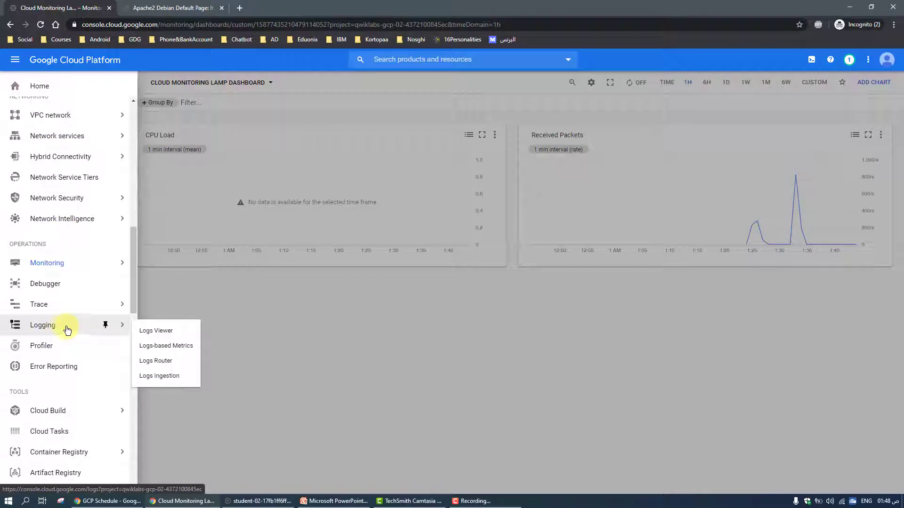
click(147, 335)
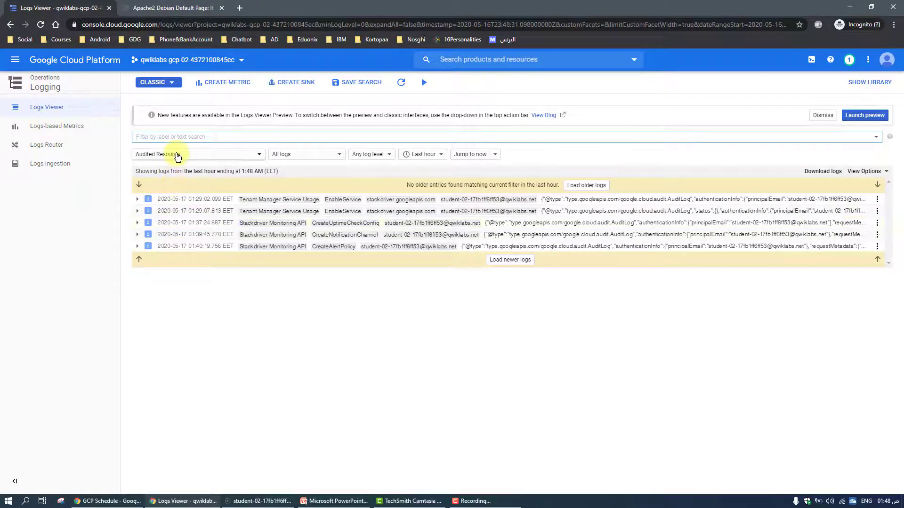
- Filter the log entries to the GCE VM Instance resource lamp-1-vm
click(177, 157)
mouse_move(221, 236)
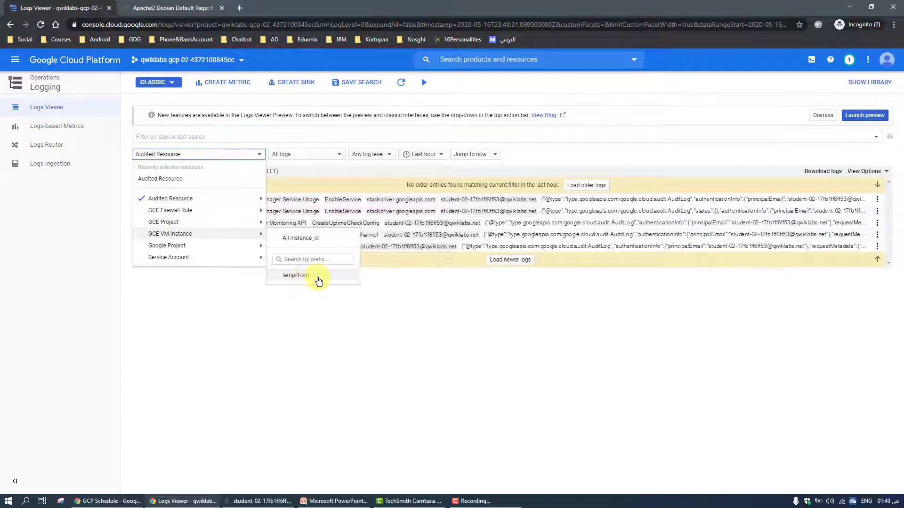
click(319, 281)
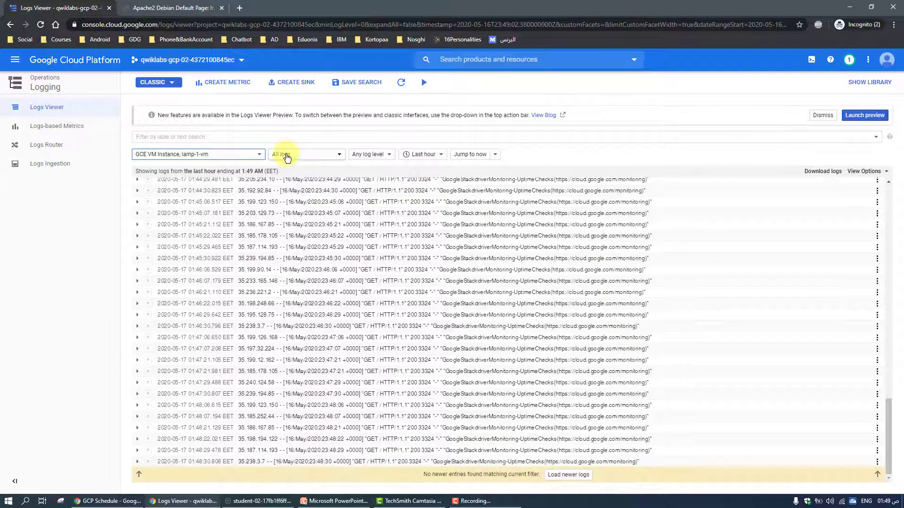
- Restrict the lamp-1-vm entries to the syslog log and start streaming the logs
click(285, 155)
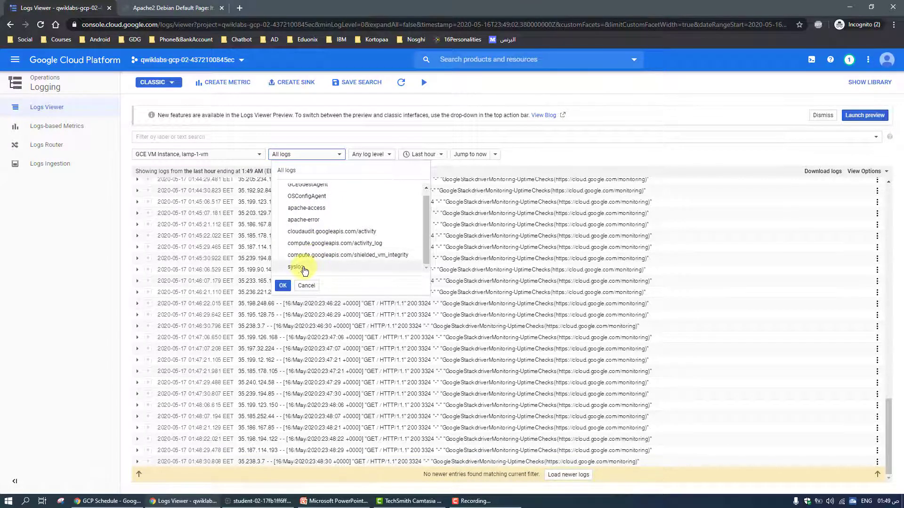
click(301, 264)
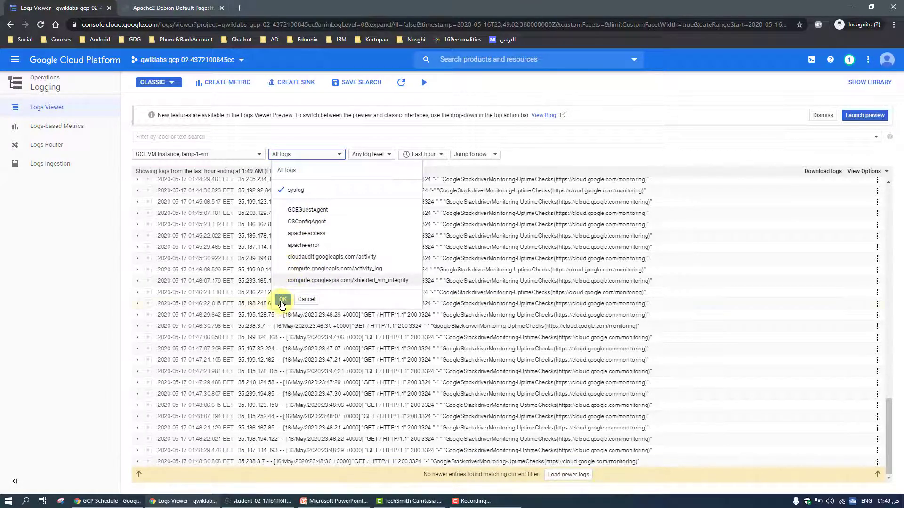
click(282, 302)
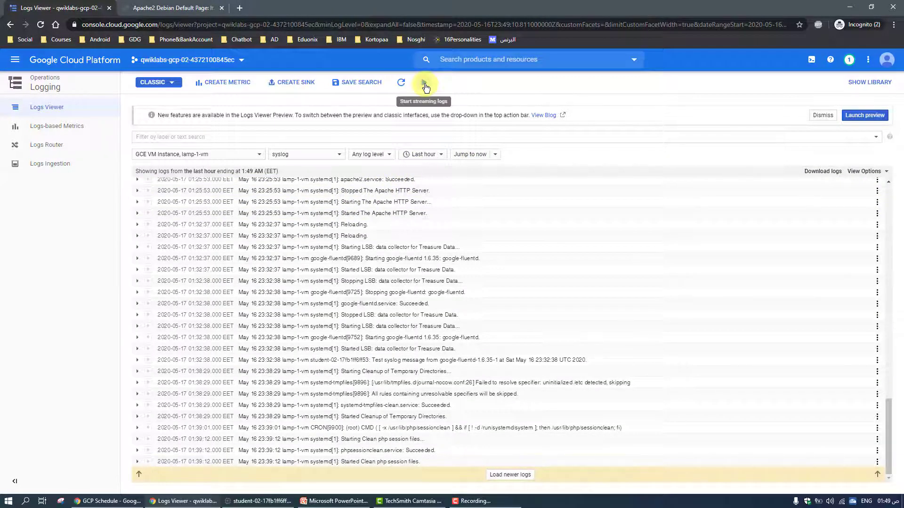
click(425, 86)
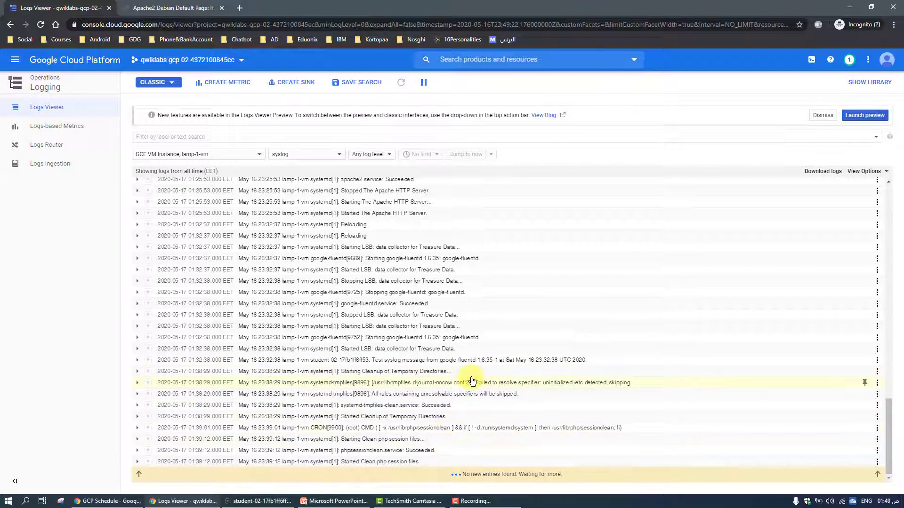
scroll(467, 356, up, 2)
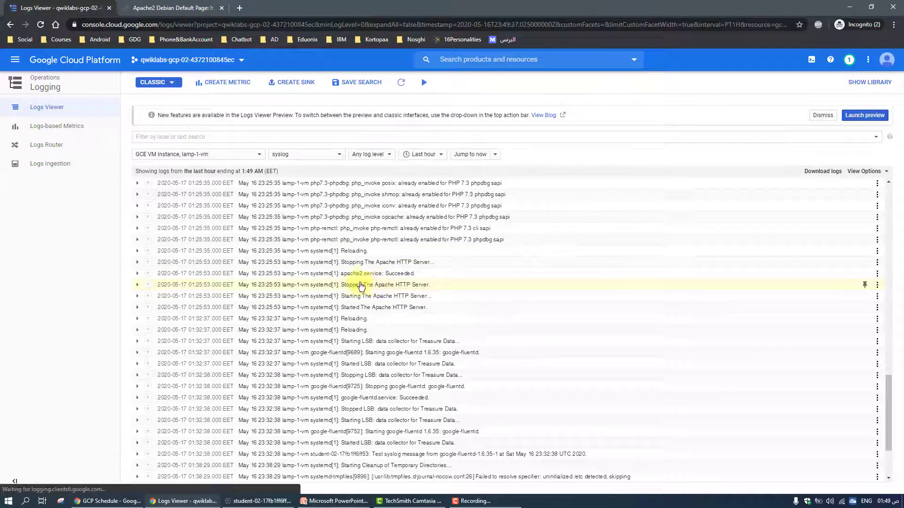
- Open the Compute Engine VM instances page in a new browser tab and switch to it
scroll(362, 278, up, 1)
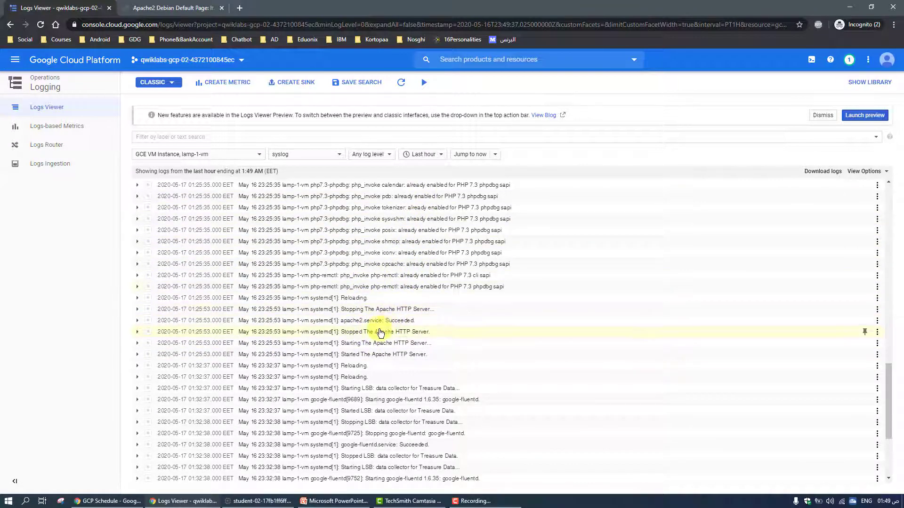
scroll(377, 329, down, 1)
scroll(394, 300, down, 2)
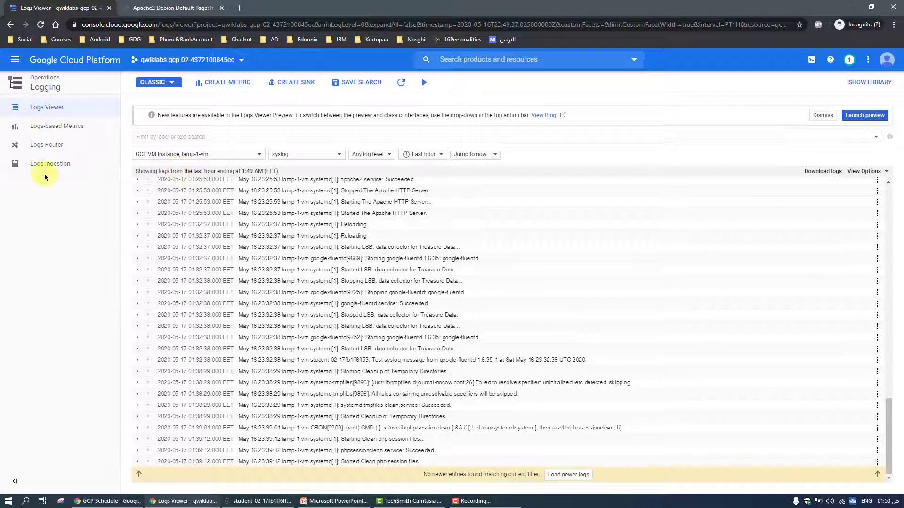
click(15, 59)
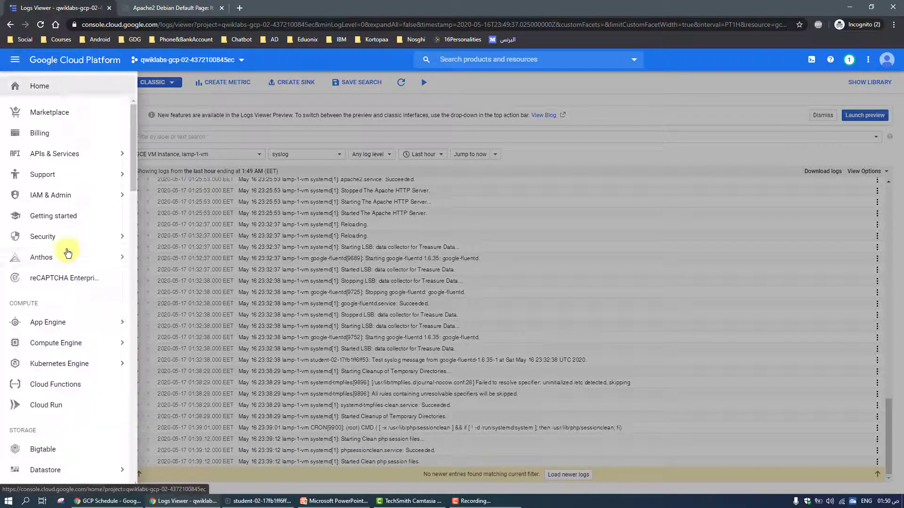
scroll(71, 291, down, 1)
mouse_move(85, 299)
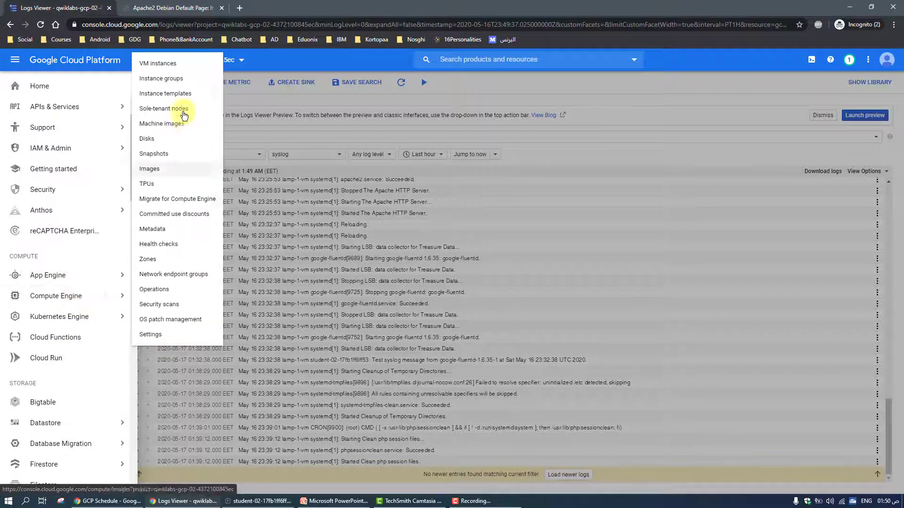
right_click(177, 63)
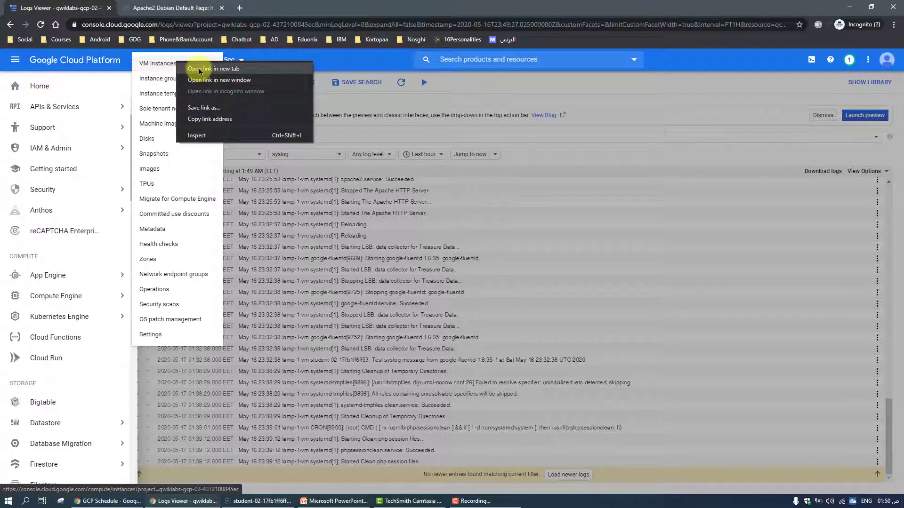
click(209, 69)
click(283, 8)
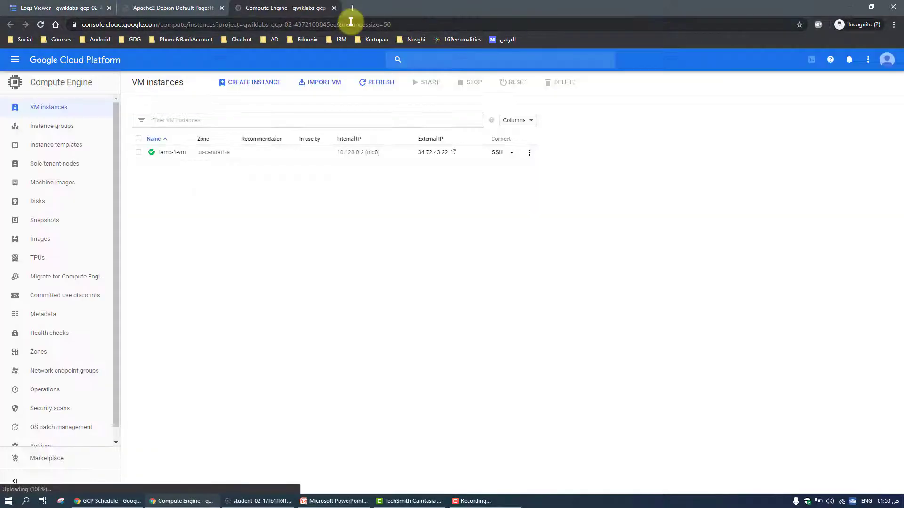
- Stop the lamp-1-vm instance
click(138, 155)
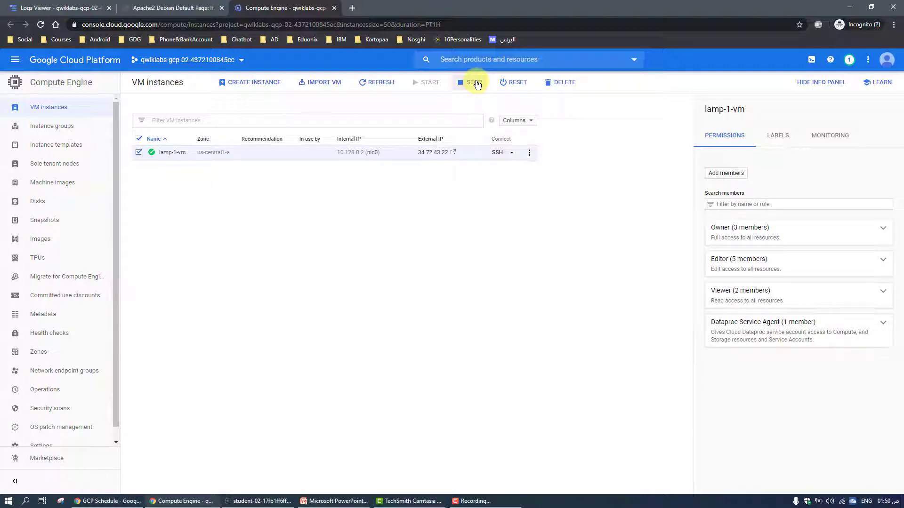
click(475, 84)
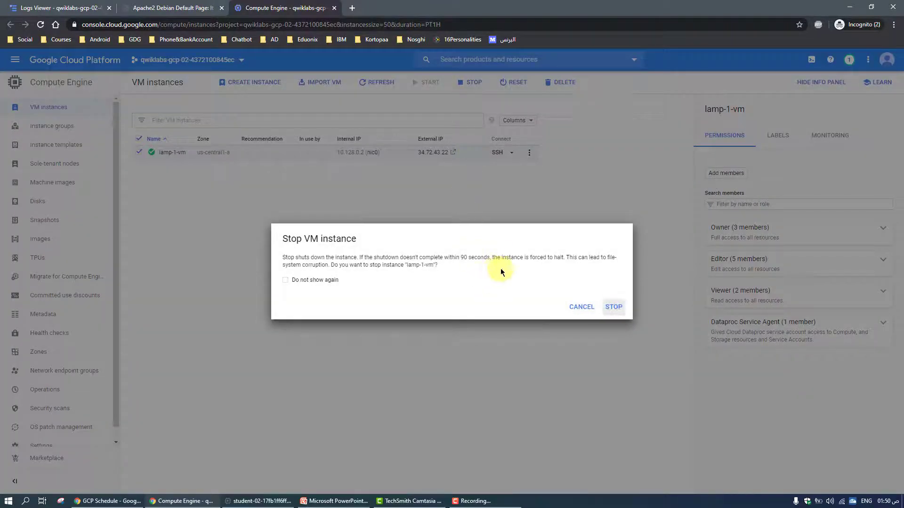
click(613, 306)
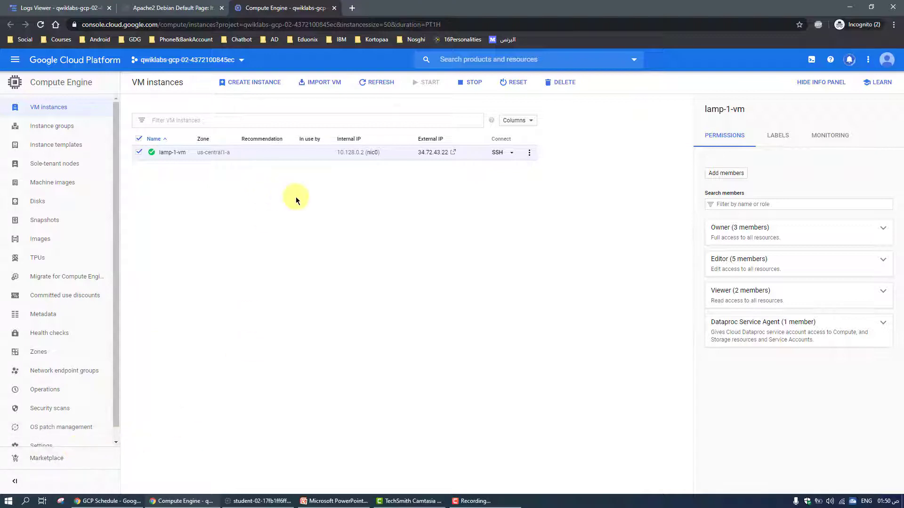
- Return to the Logs Viewer and stream new syslog entries of lamp-1-vm
click(61, 8)
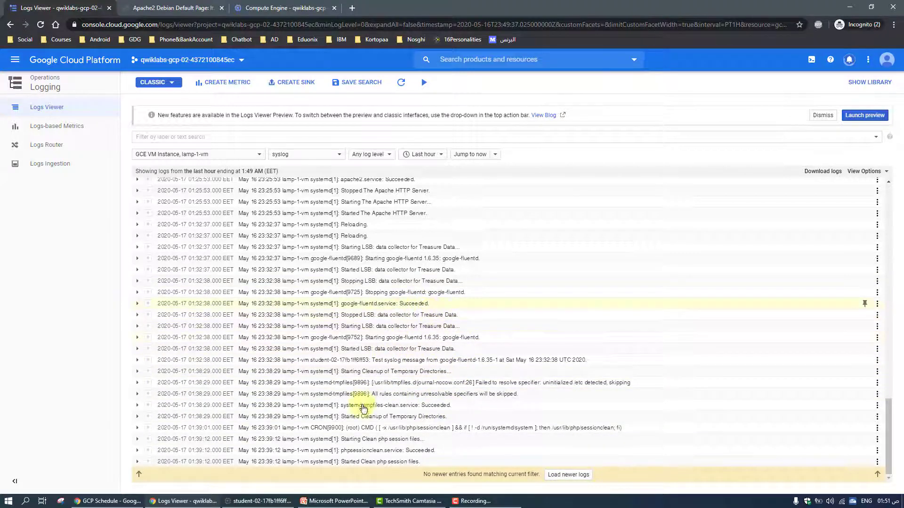
click(271, 8)
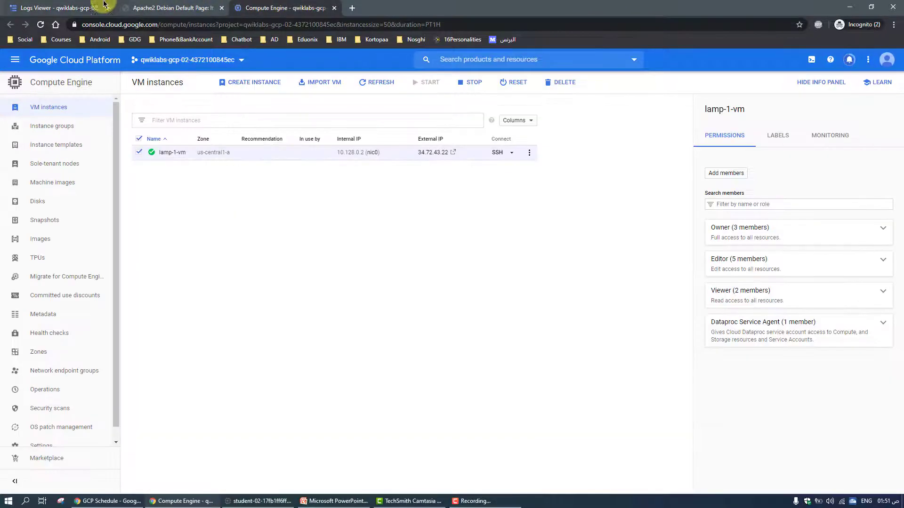
click(94, 8)
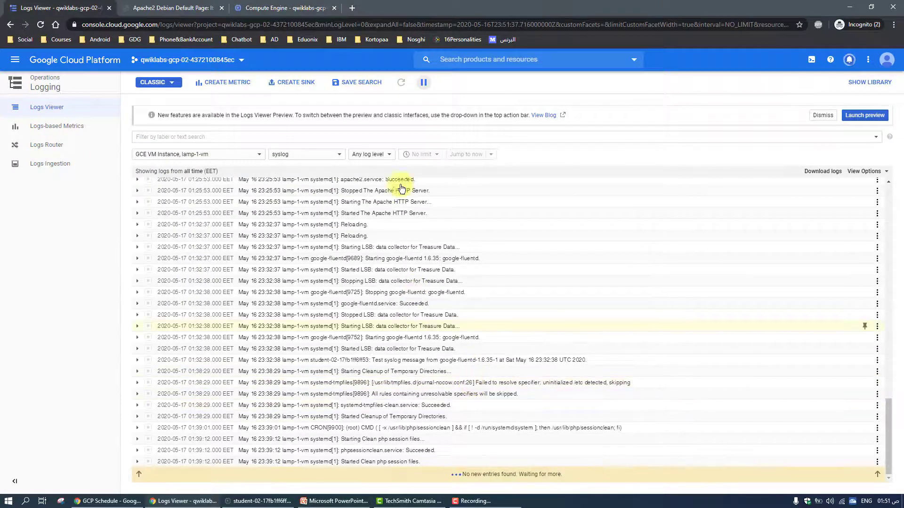
- Start the lamp-1-vm instance again and go back to its syslog stream in the Logs Viewer
click(299, 6)
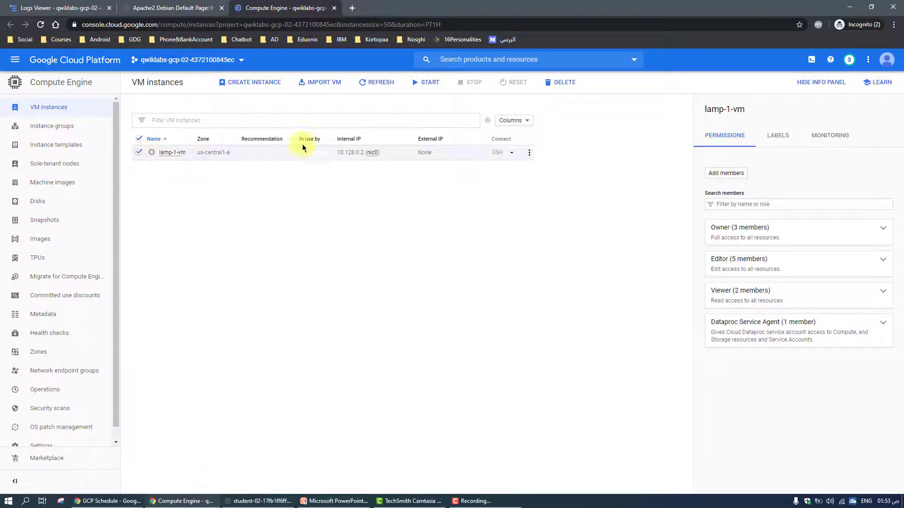
click(424, 86)
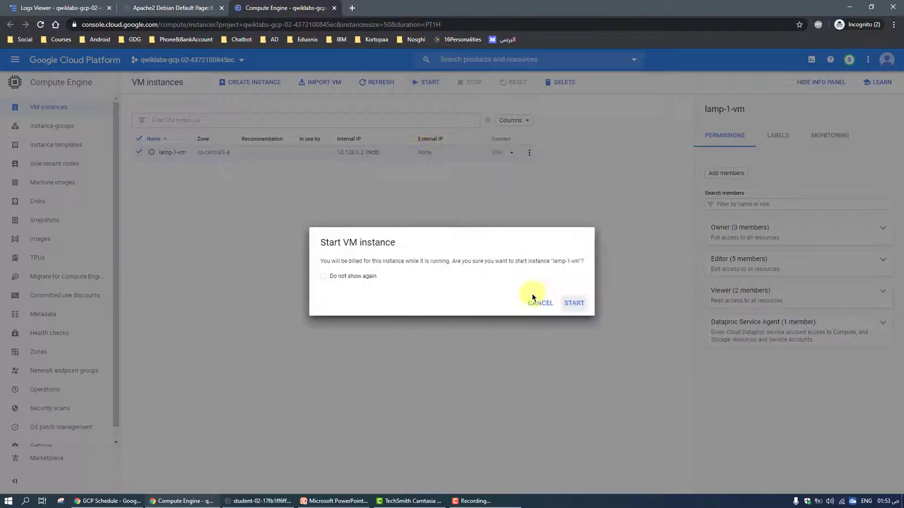
key(Return)
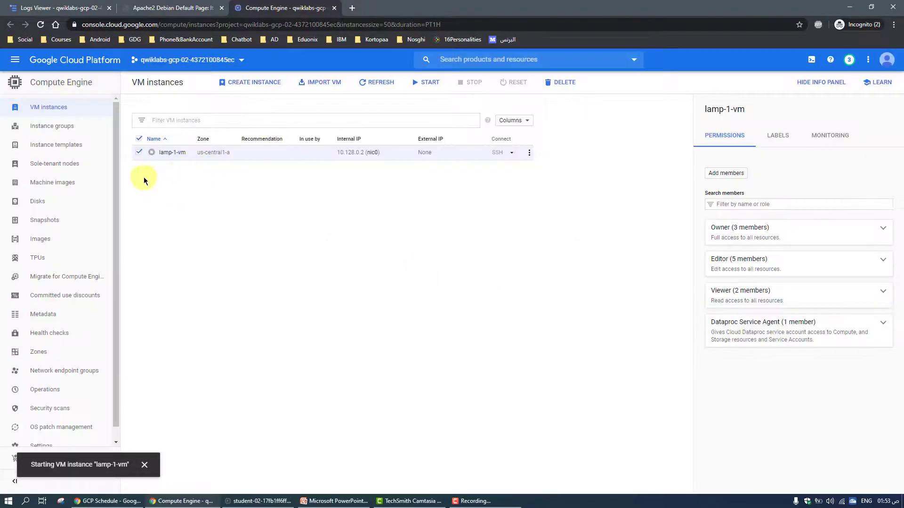
click(48, 7)
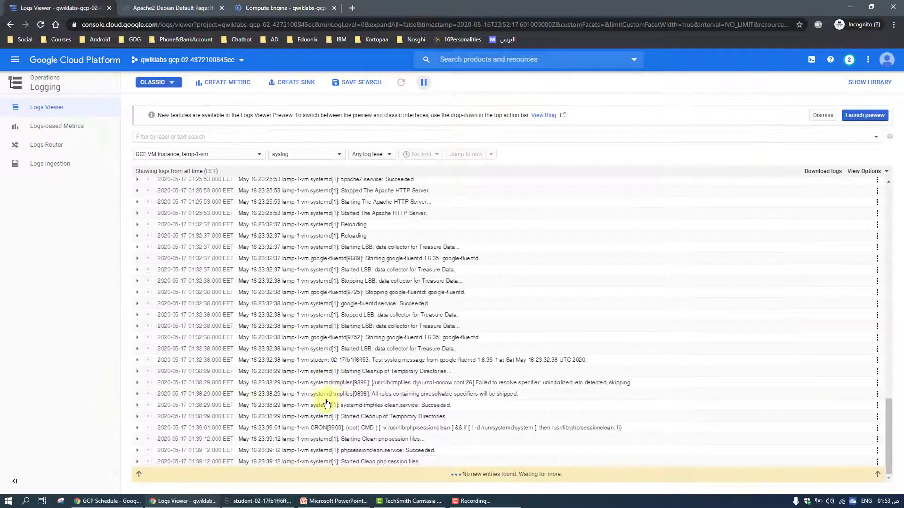